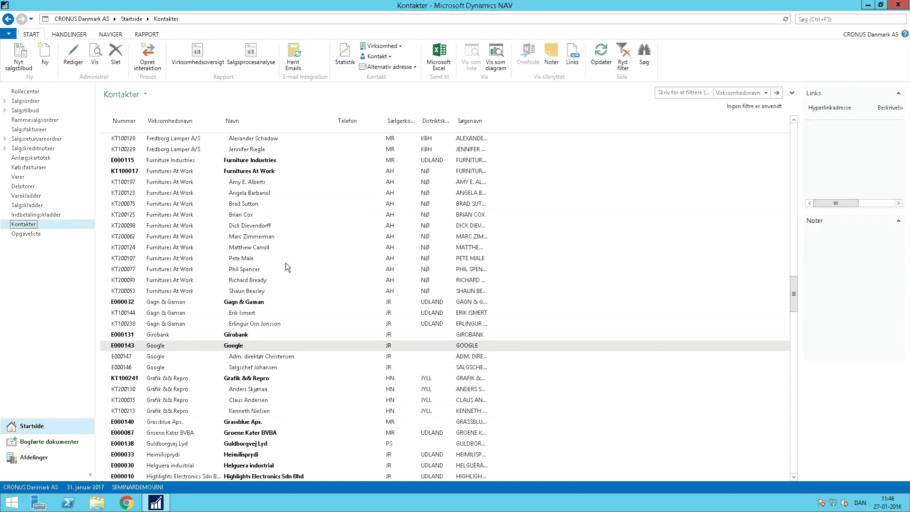
Open the Google company contact card and enter gmail.com as its Domæne under Kommunikation.
double_click(252, 346)
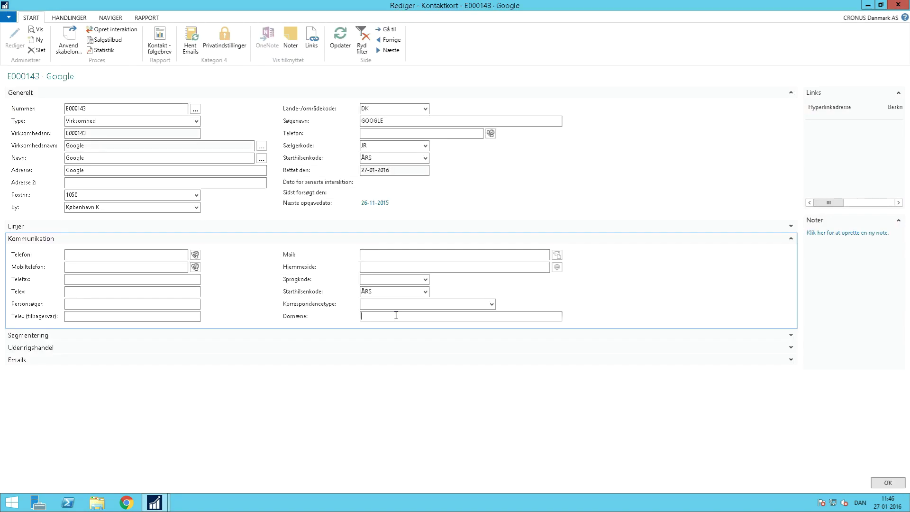
text(gmail.com)
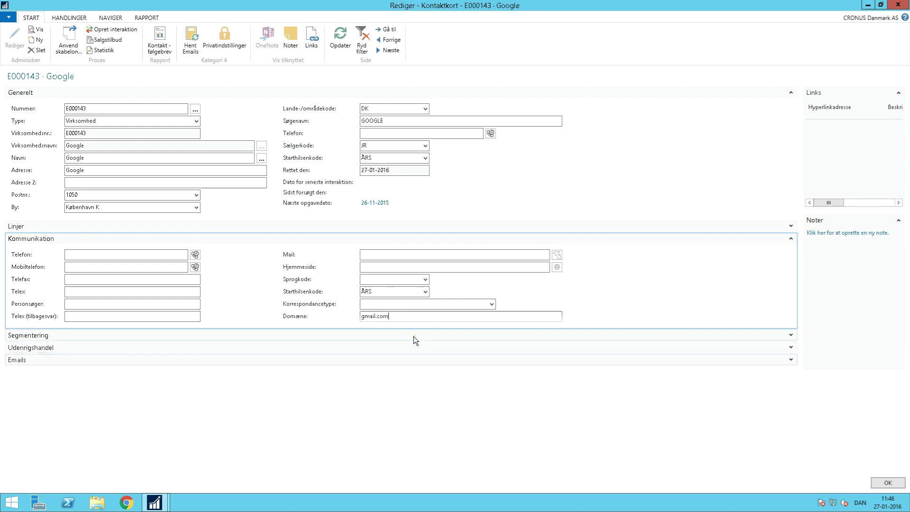
Change the Google contact's Domæne value to softhuset.dk.
drag(400, 316, 331, 321)
text(softh)
text(ouse.dk)
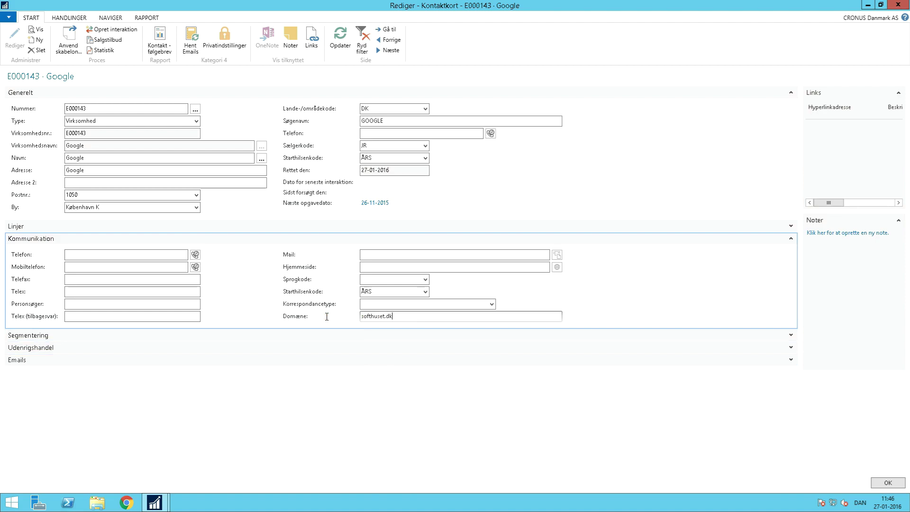
Set the Google contact's Domæne back to gmail.com and collapse the Kommunikation section.
drag(399, 316, 340, 318)
text(gmail.com)
click(791, 239)
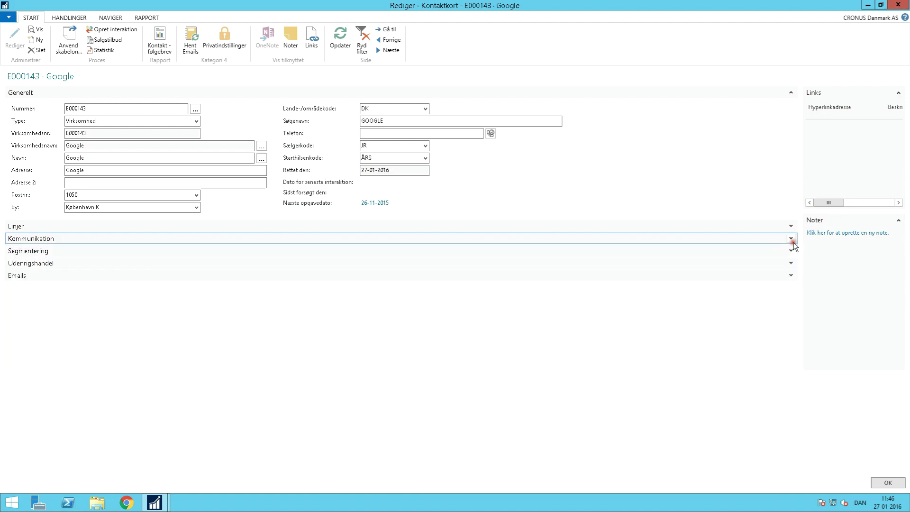
Fetch the emails for the Google contact and expand the Emails section of its card.
click(69, 18)
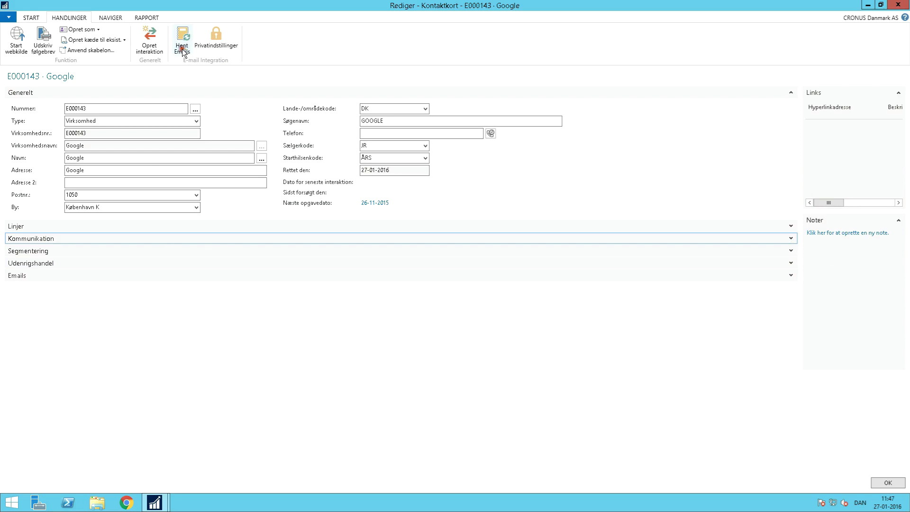
click(182, 43)
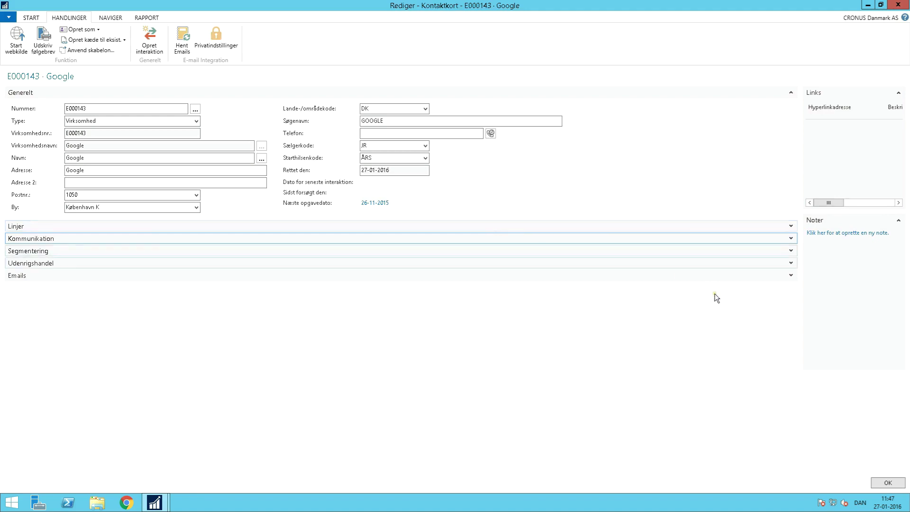
click(791, 276)
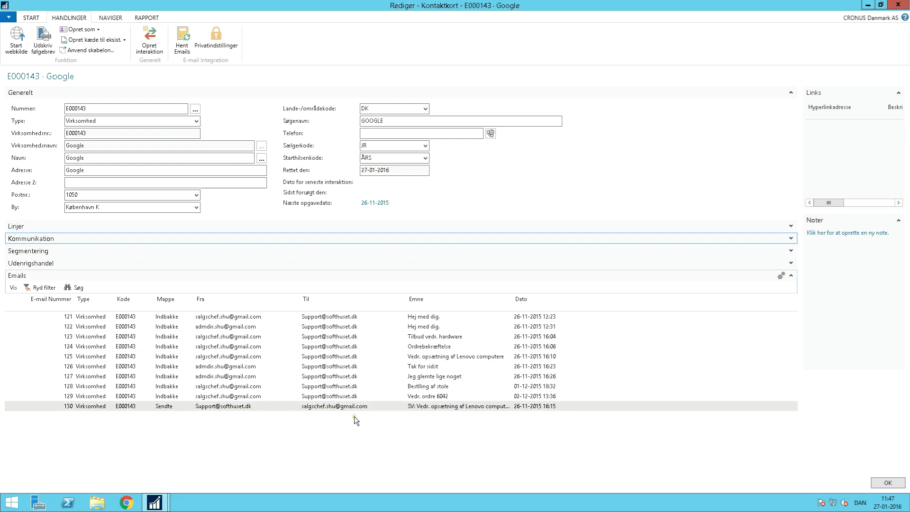
View the "Bestlling af stole" email and its original message in Outlook, closing everything back to the contact list.
double_click(276, 387)
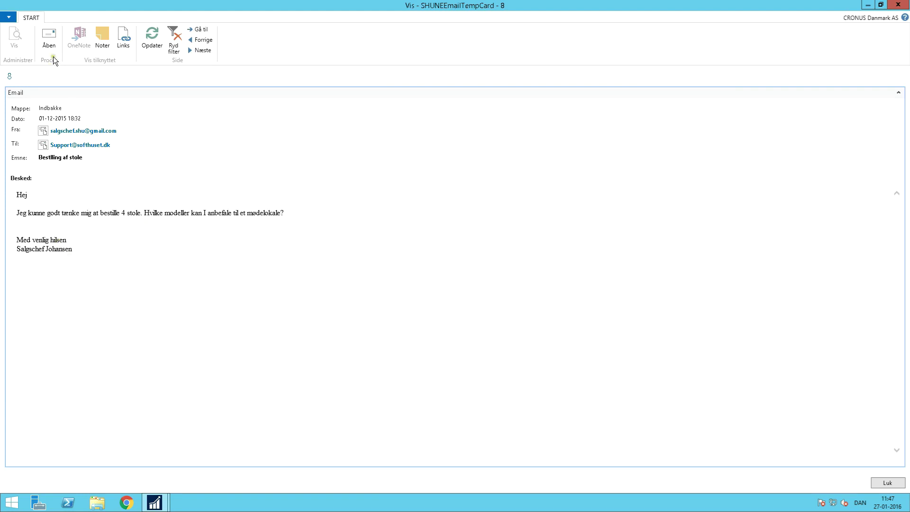
click(50, 43)
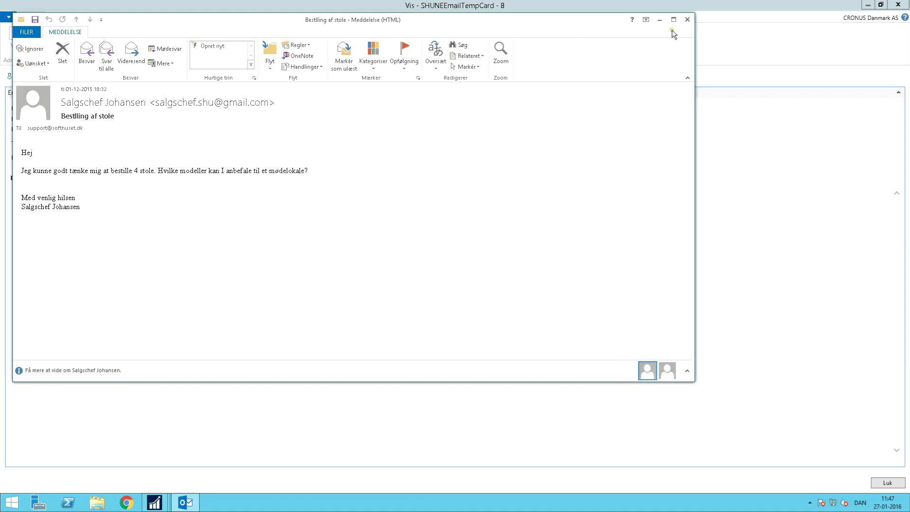
click(688, 19)
click(885, 484)
click(883, 482)
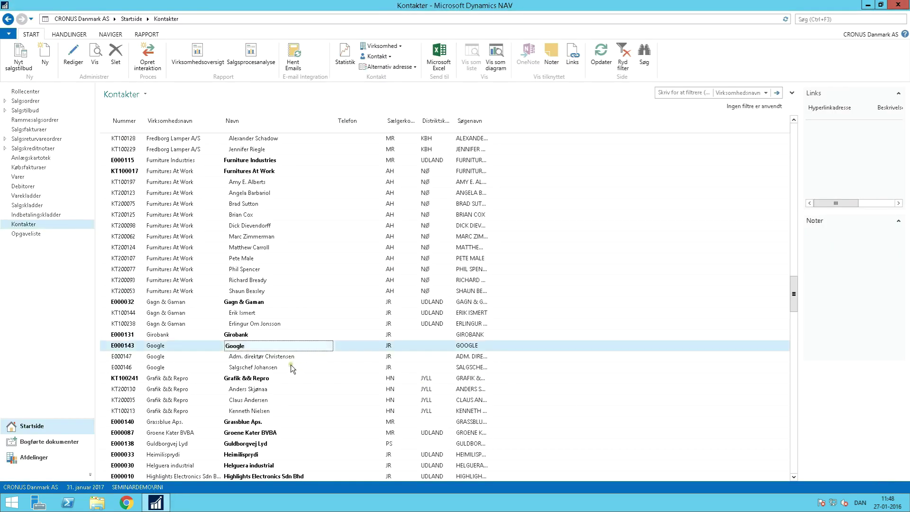
Review the emails on the card of Google's sales manager contact, and close the card.
double_click(291, 367)
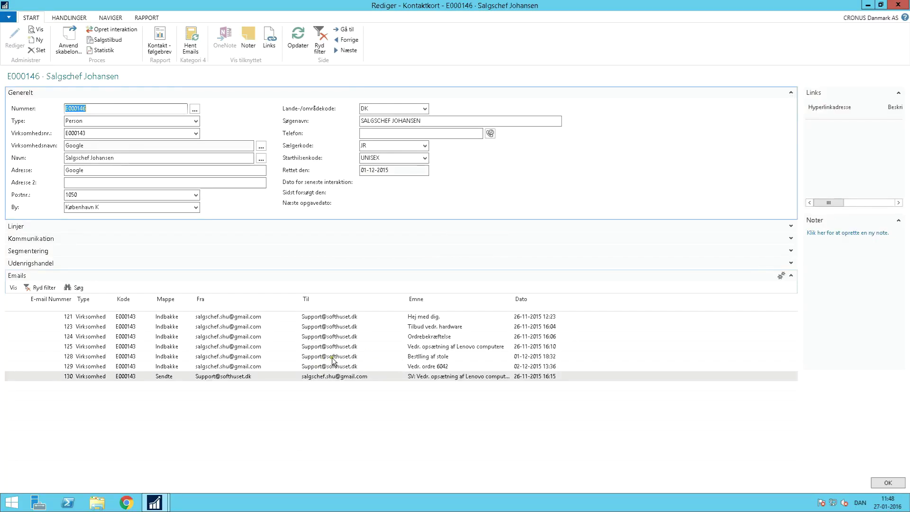
click(889, 482)
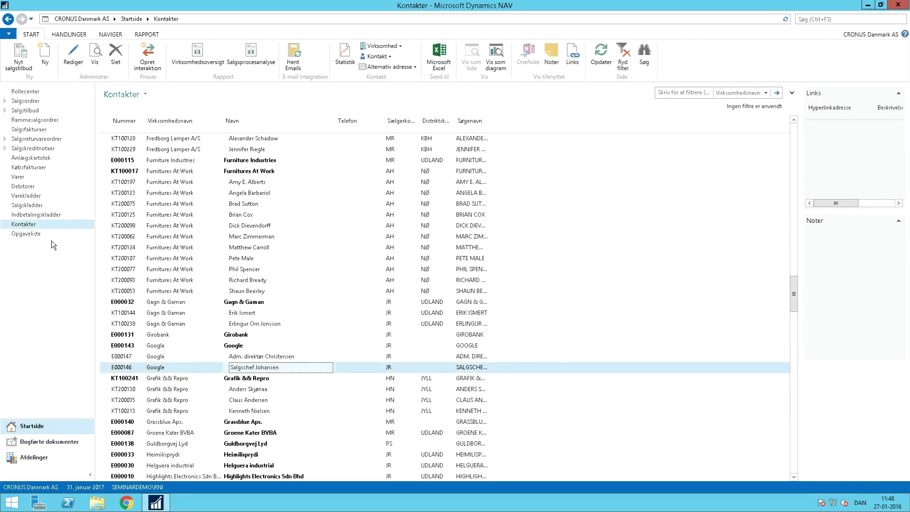
Open the "Bestlling af stole" task from the task list for editing and review its attached email.
click(26, 234)
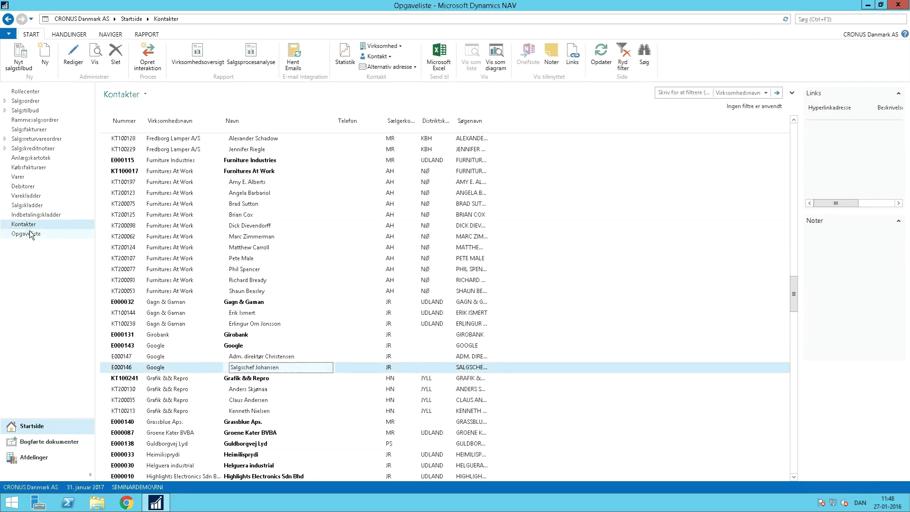
click(77, 36)
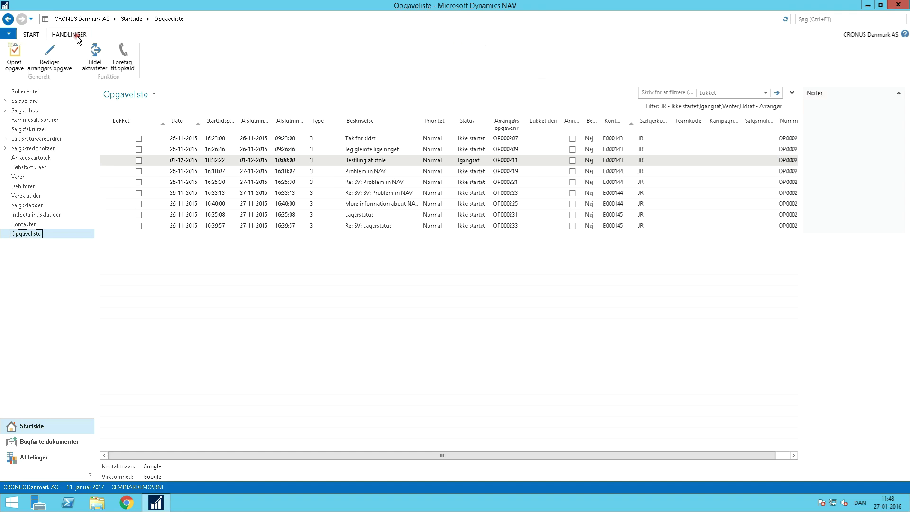
click(46, 63)
scroll(801, 300, down, 3)
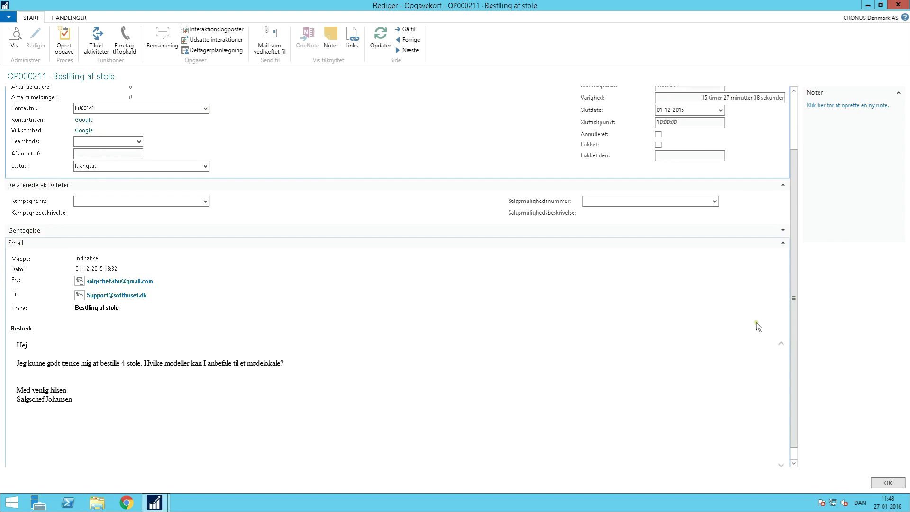
click(794, 340)
drag(794, 340, 791, 242)
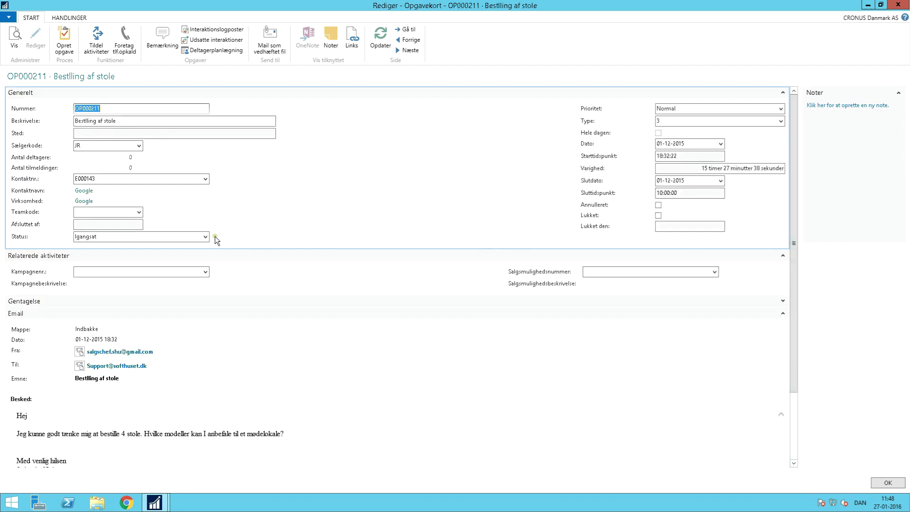
Set the task's status to Afsluttet without registering an interaction log entry, and close the task card.
click(207, 238)
click(190, 268)
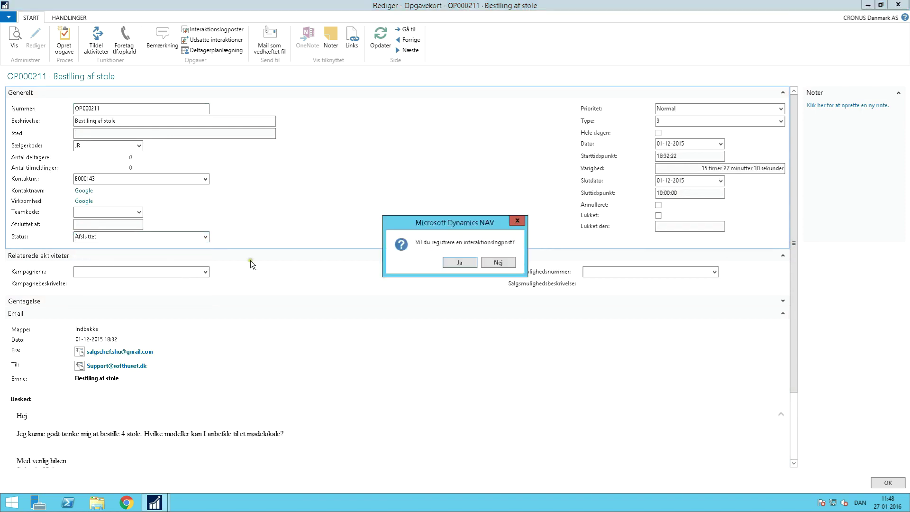
click(490, 265)
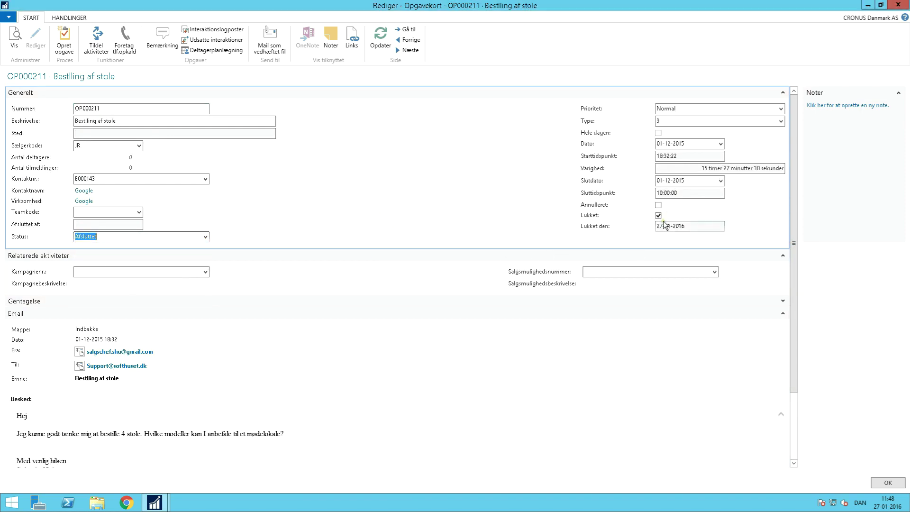
click(884, 487)
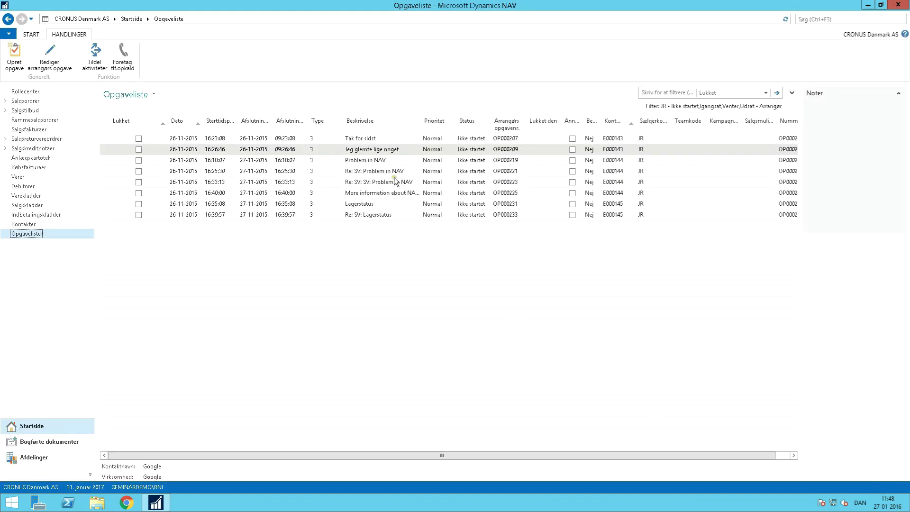
Examine the Google contact's mail groups and the selectable group codes without adding one, and check the deadlines in the task list.
click(24, 224)
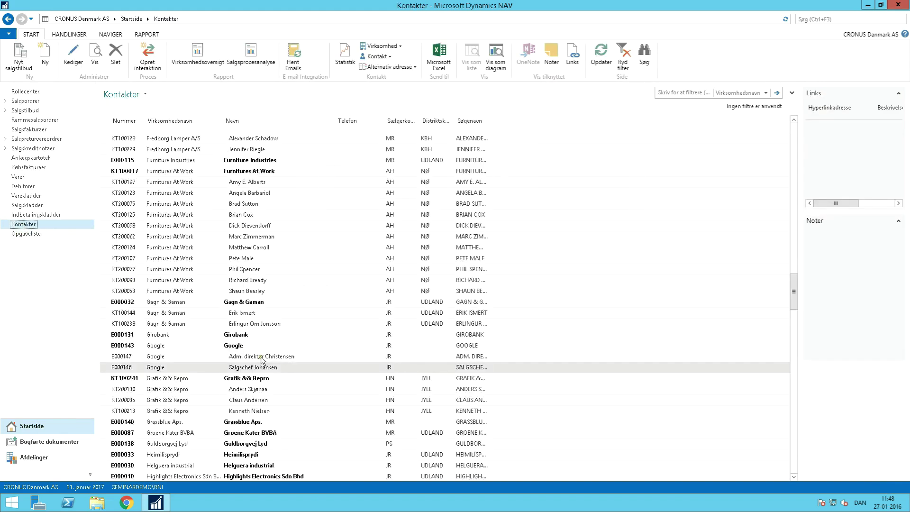
double_click(242, 346)
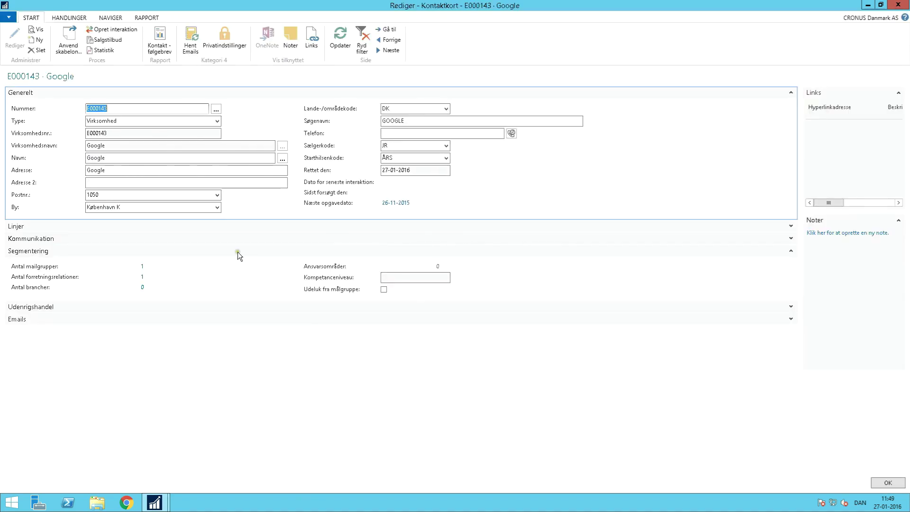
click(142, 267)
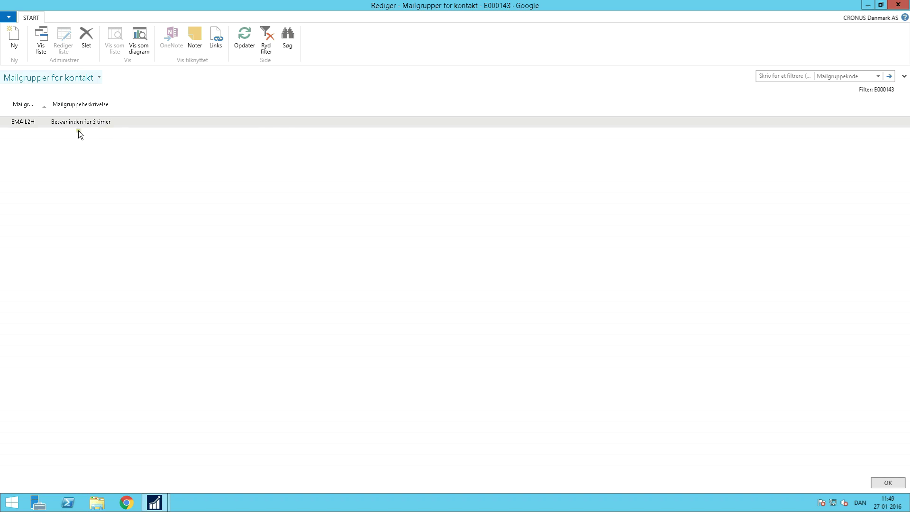
click(35, 132)
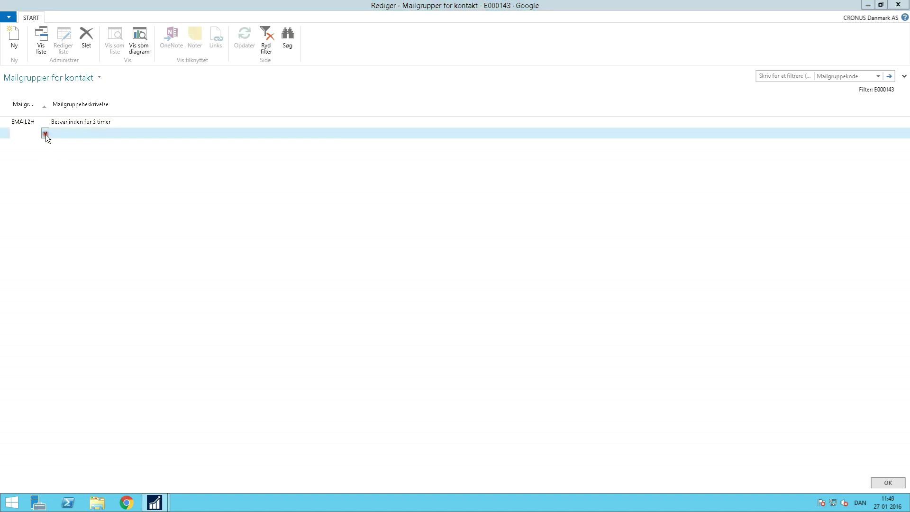
click(45, 133)
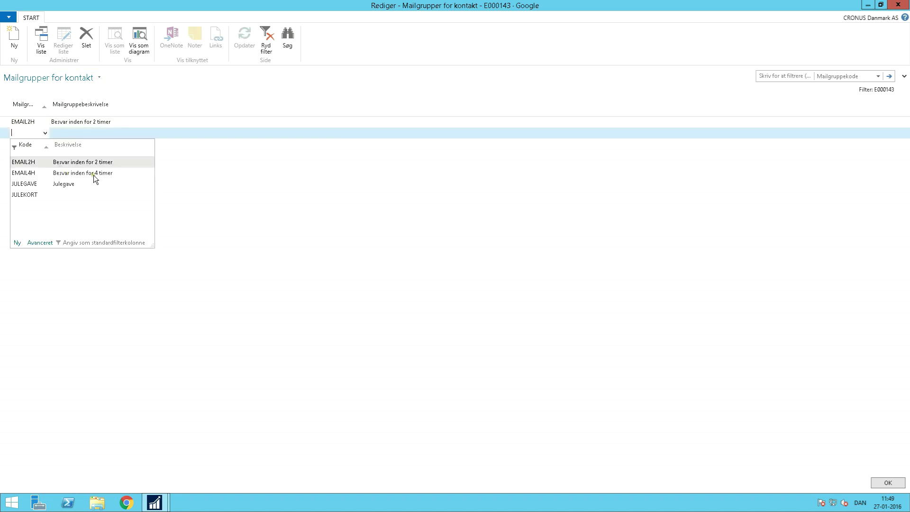
click(284, 181)
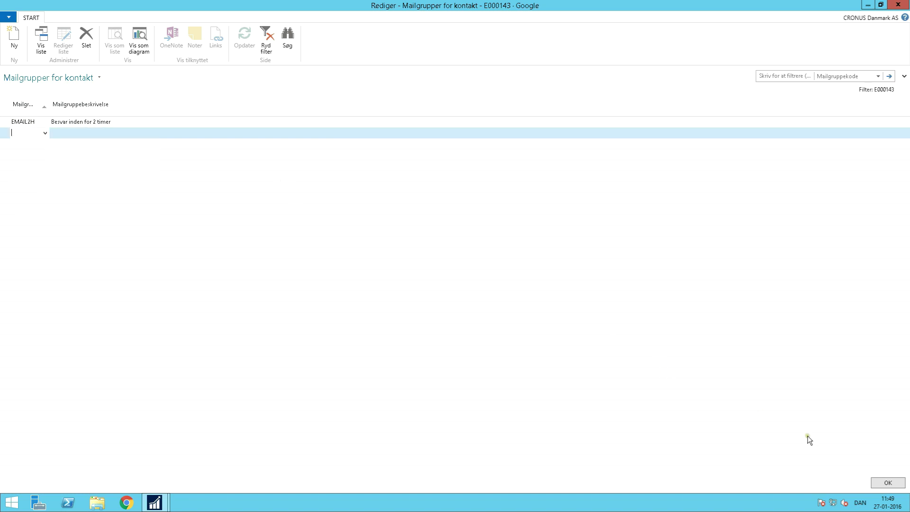
click(882, 483)
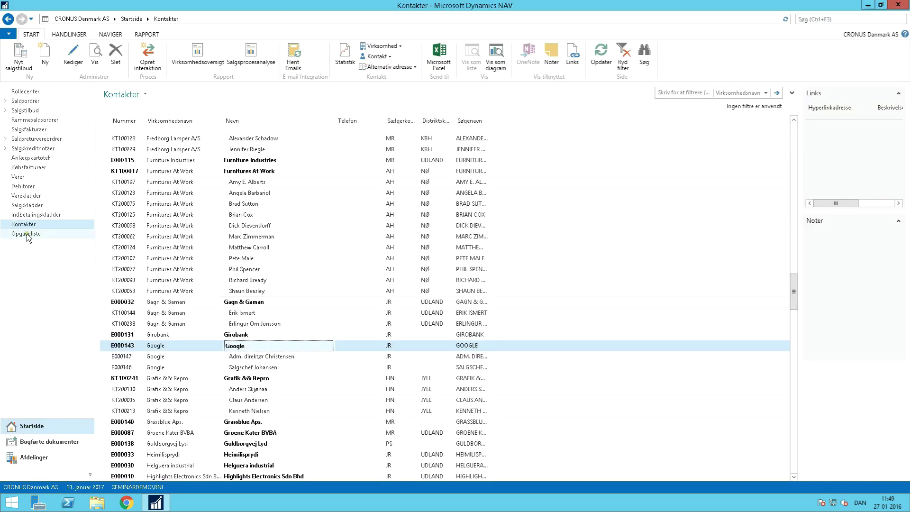
click(24, 233)
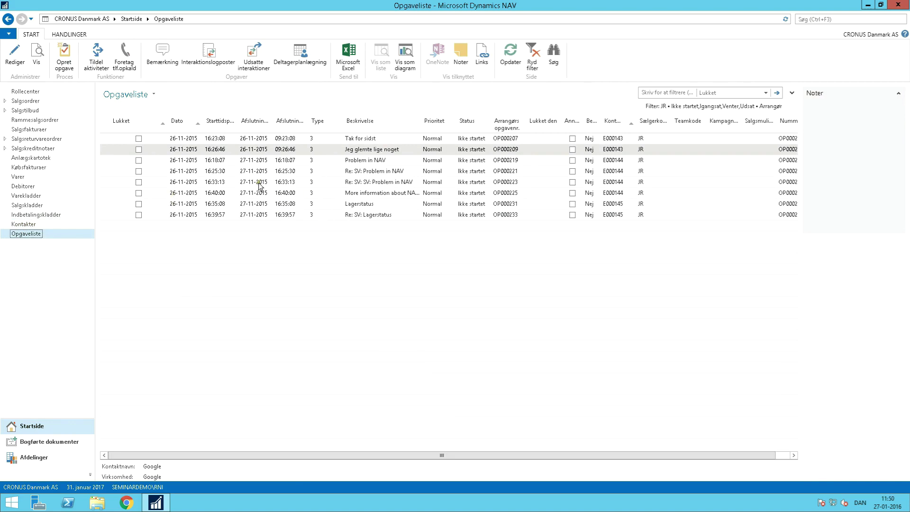
Examine the privacy settings reached from the Google contact card, and return to the Rollecenter.
click(29, 223)
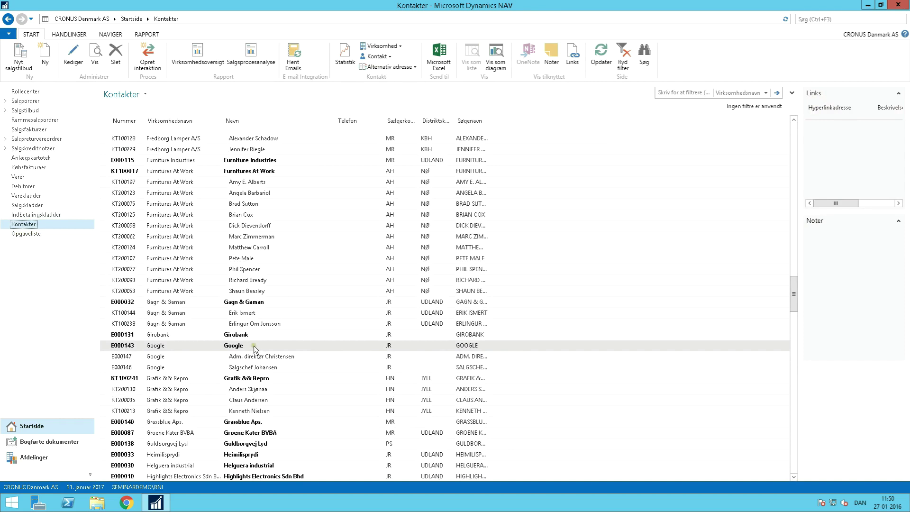
key(ctrl+n)
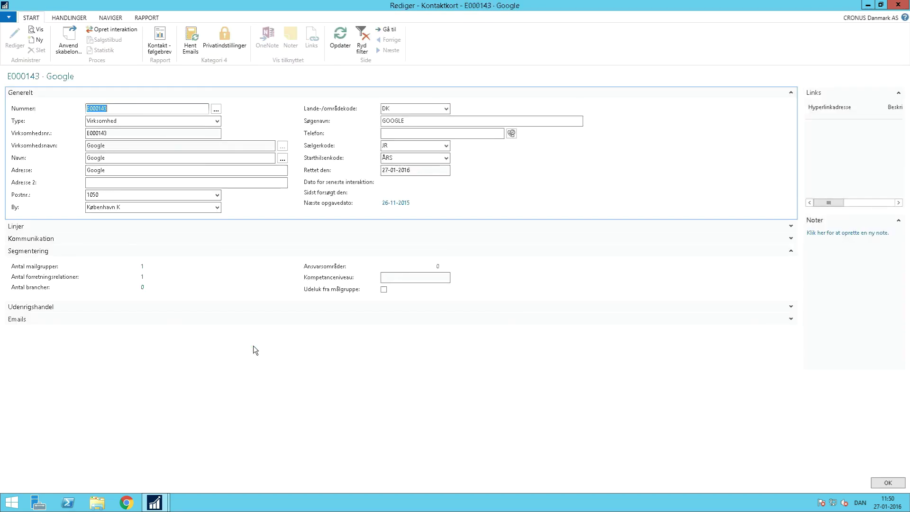
click(791, 254)
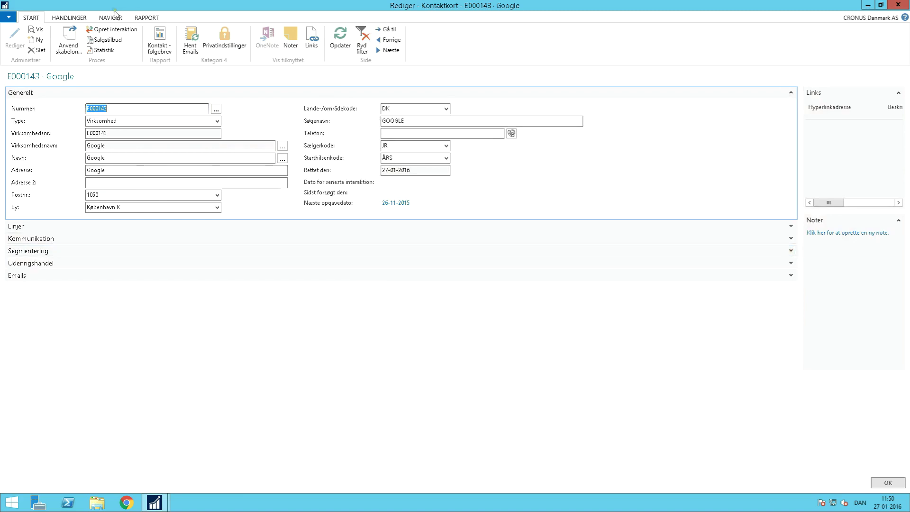
click(77, 19)
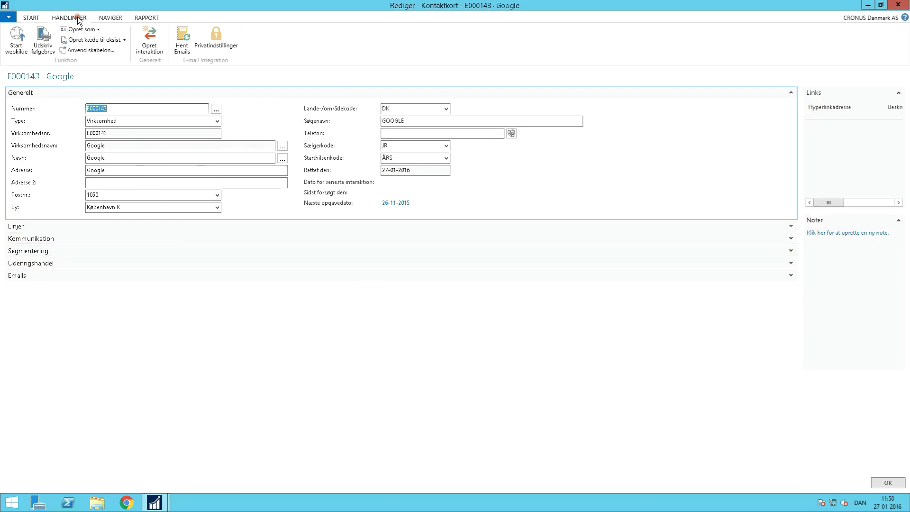
click(219, 44)
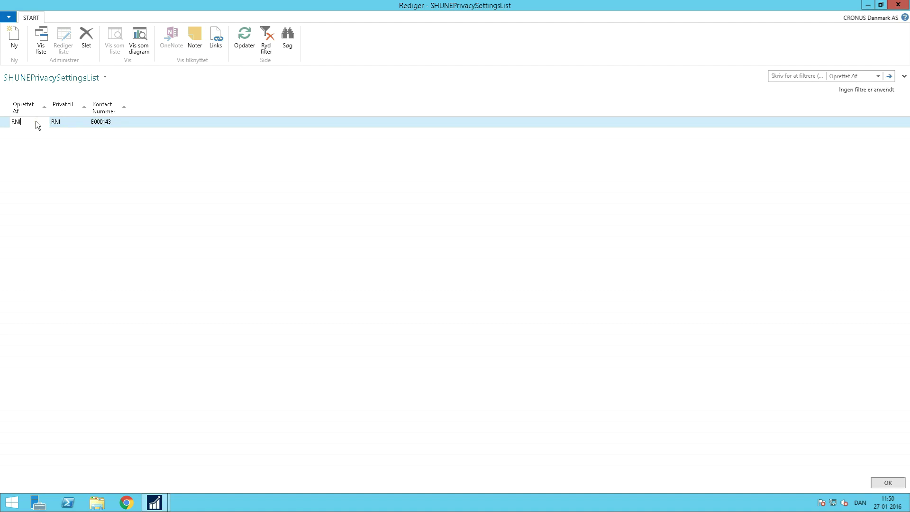
click(885, 479)
click(885, 480)
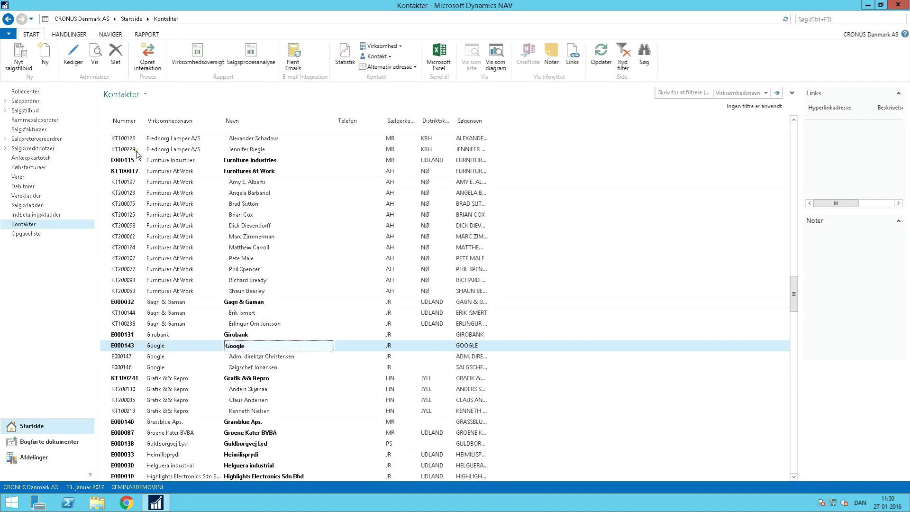
click(26, 91)
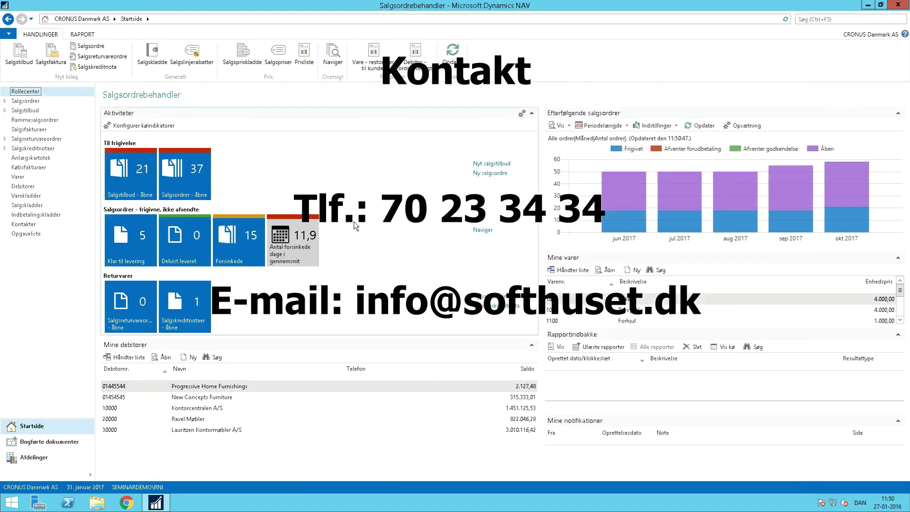